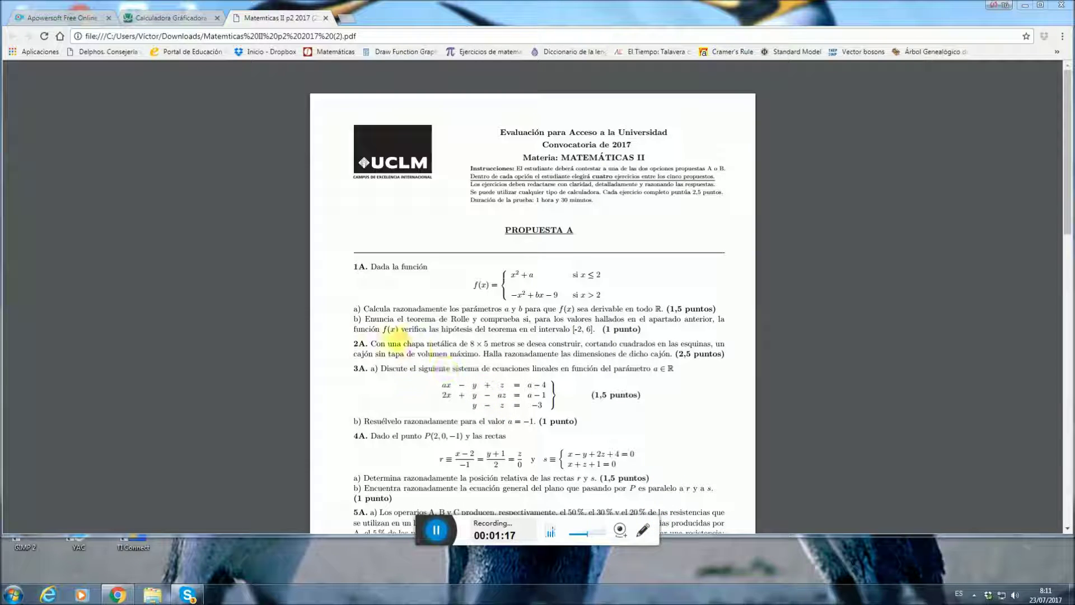
# Switch from the exam PDF to the Desmos graphing calculator and enable the Logitech Webcam C160 in the recorder
pyautogui.moveTo(705, 425)
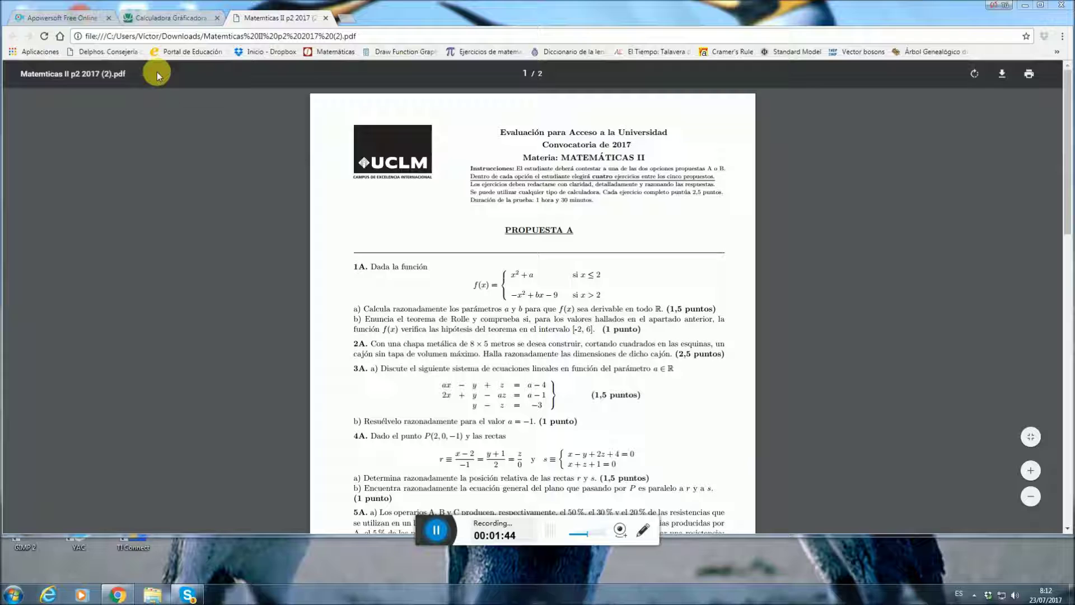
pyautogui.click(168, 21)
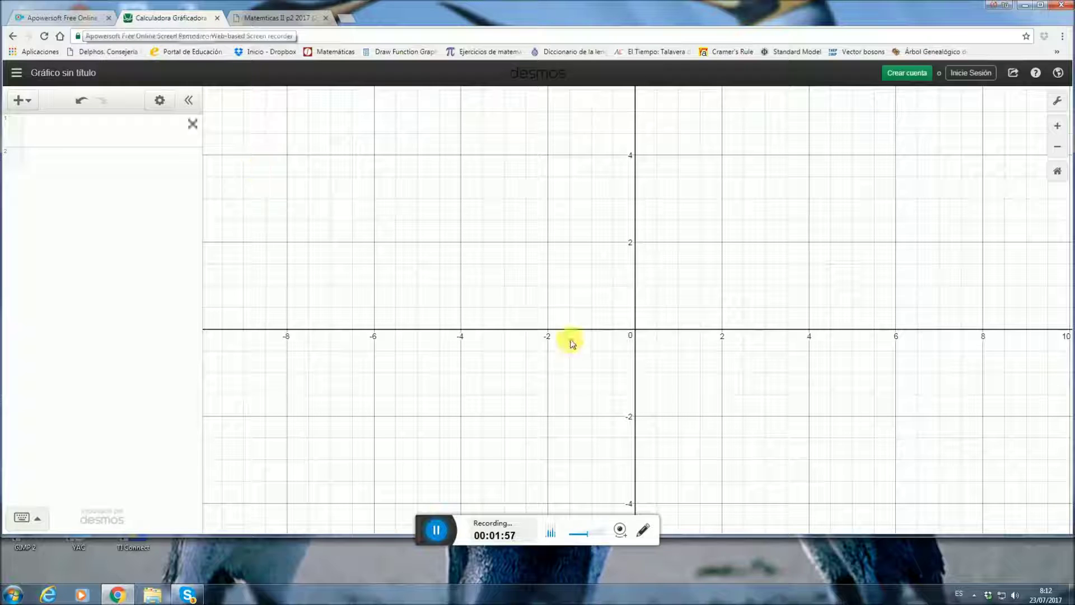
pyautogui.click(620, 529)
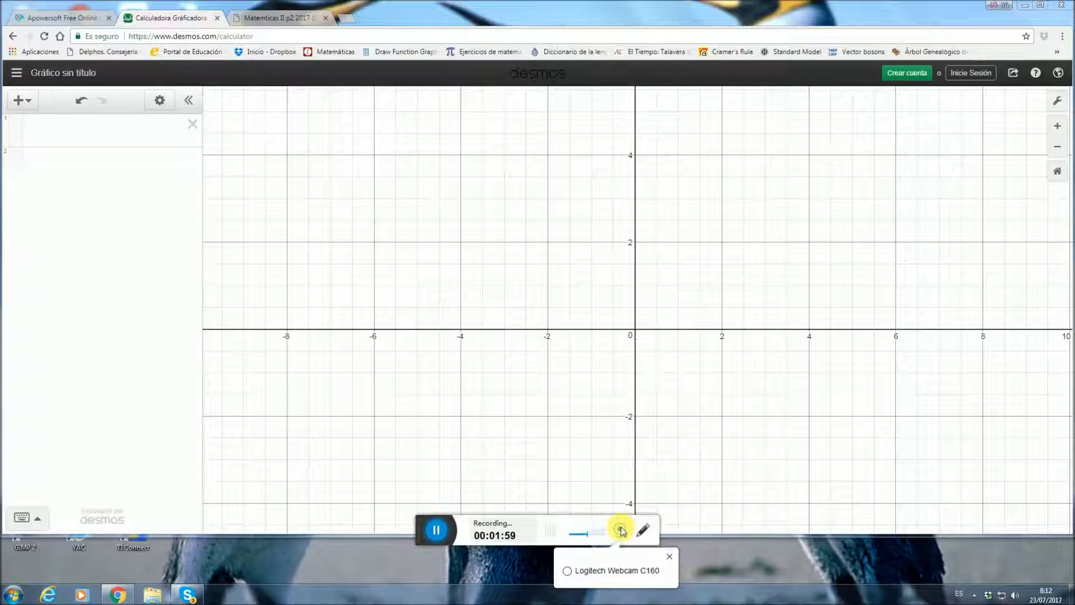
pyautogui.click(566, 570)
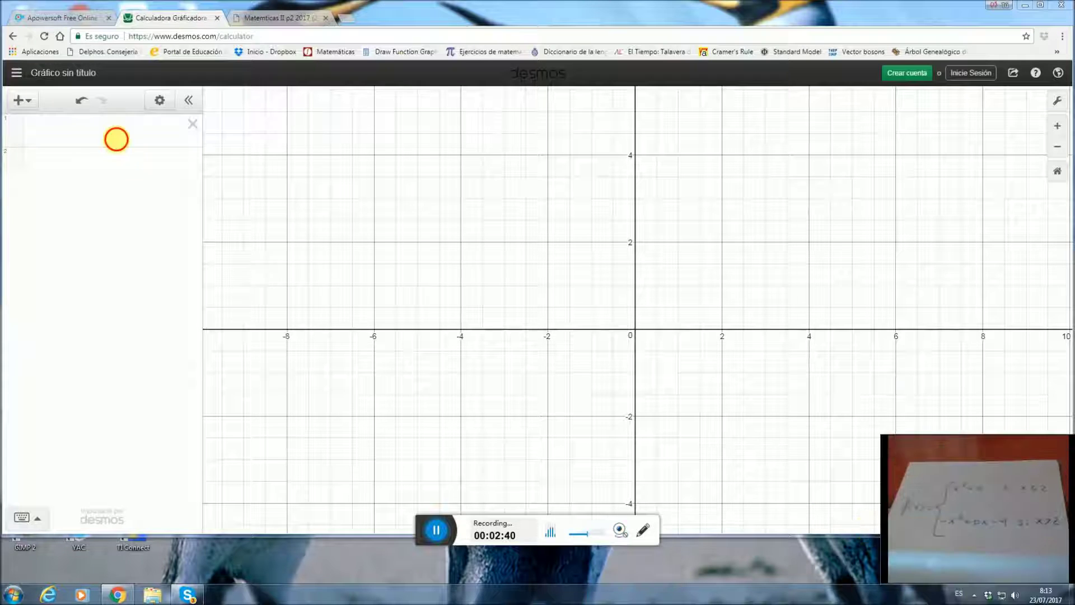
# Enter the expression x^2+a in the first row of the expression list
pyautogui.click(119, 138)
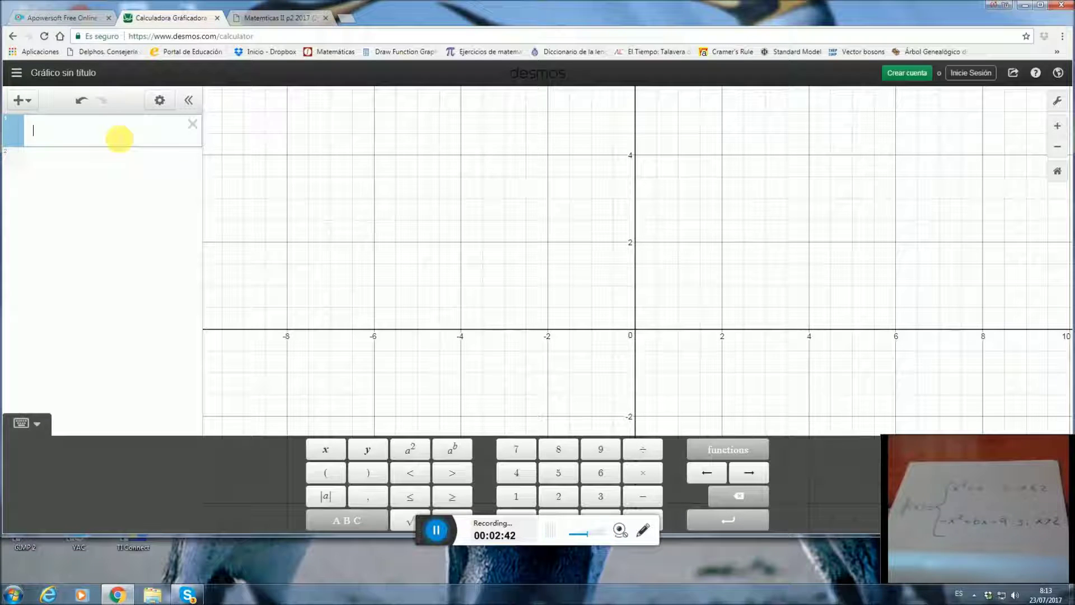
pyautogui.write('x^2')
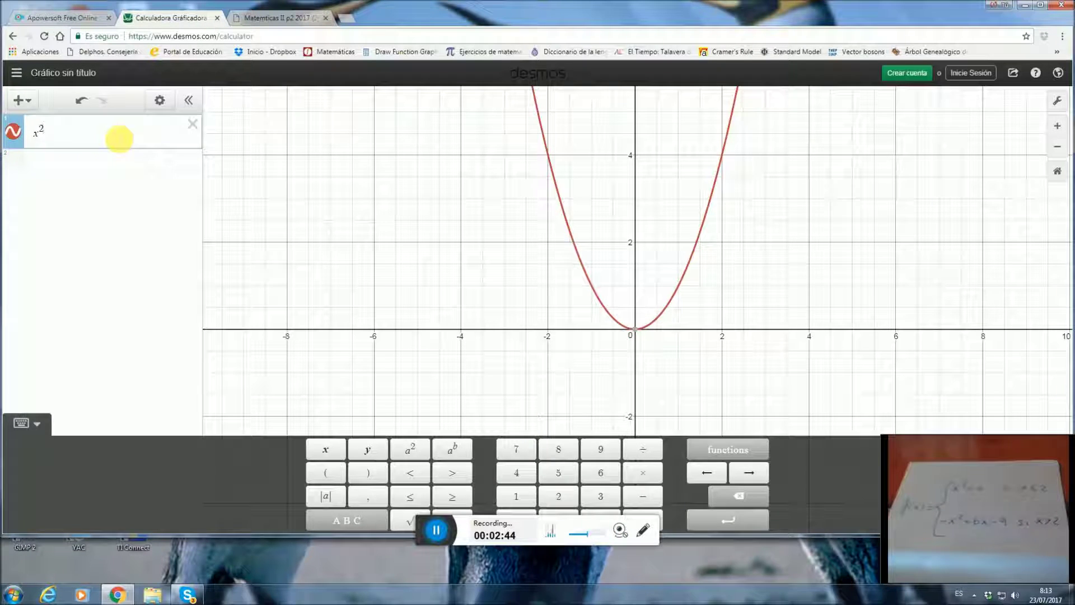
pyautogui.write('+a')
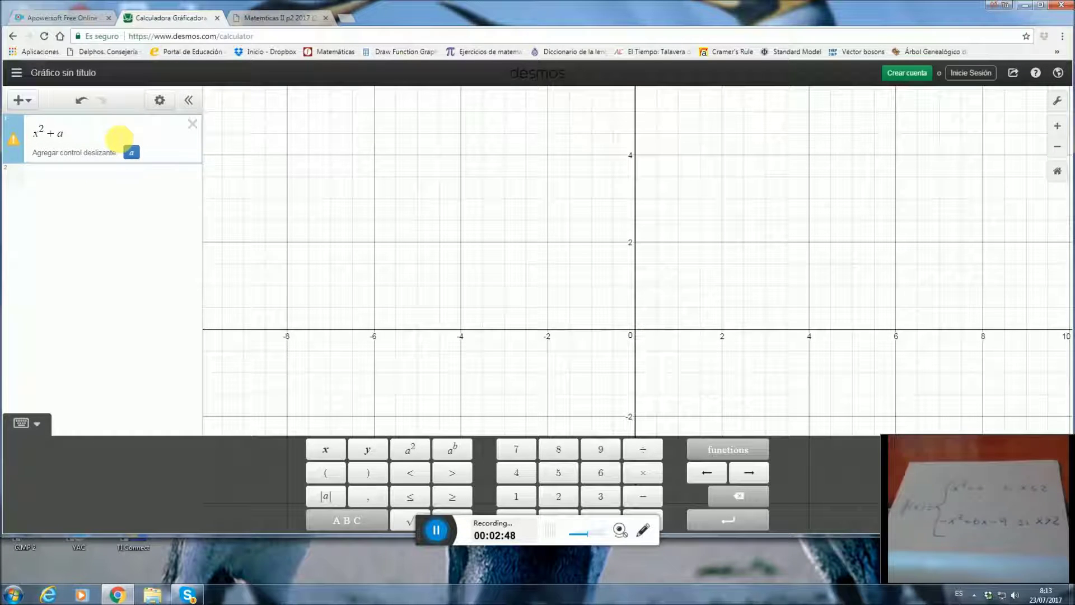
pyautogui.write(' si')
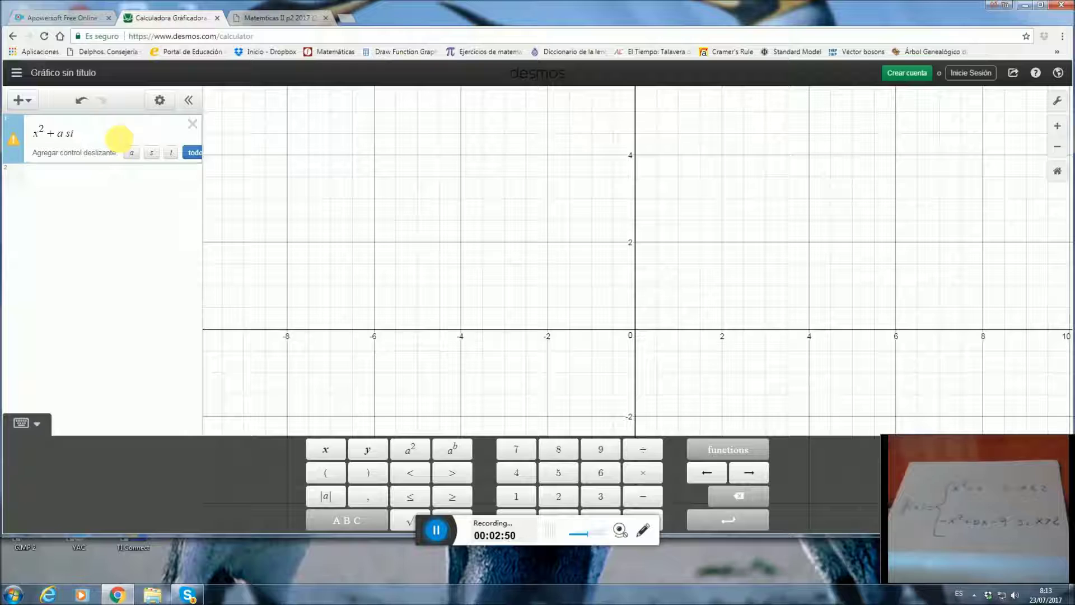
pyautogui.press('BackSpace')
pyautogui.press('BackSpace')
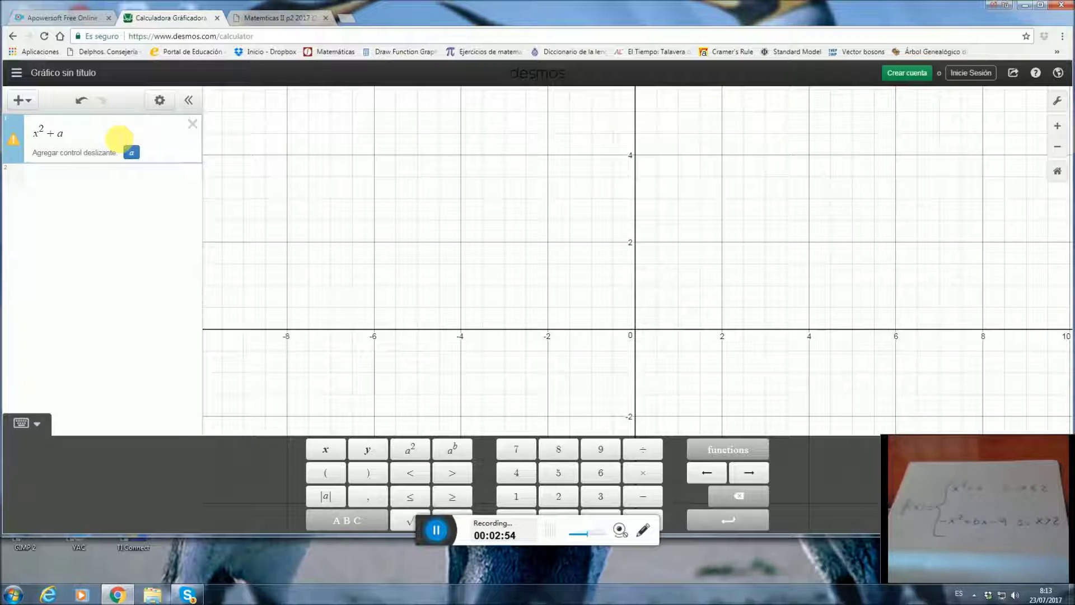
# Restrict x^2+a to the domain {x ≤ 2} and add a slider for a
pyautogui.write('{')
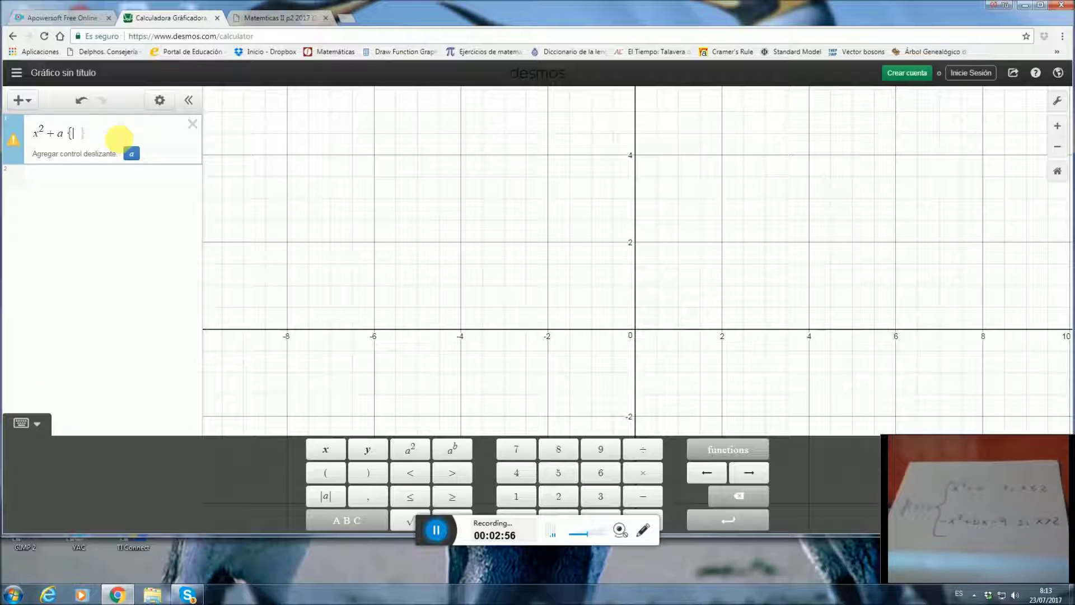
pyautogui.write('x')
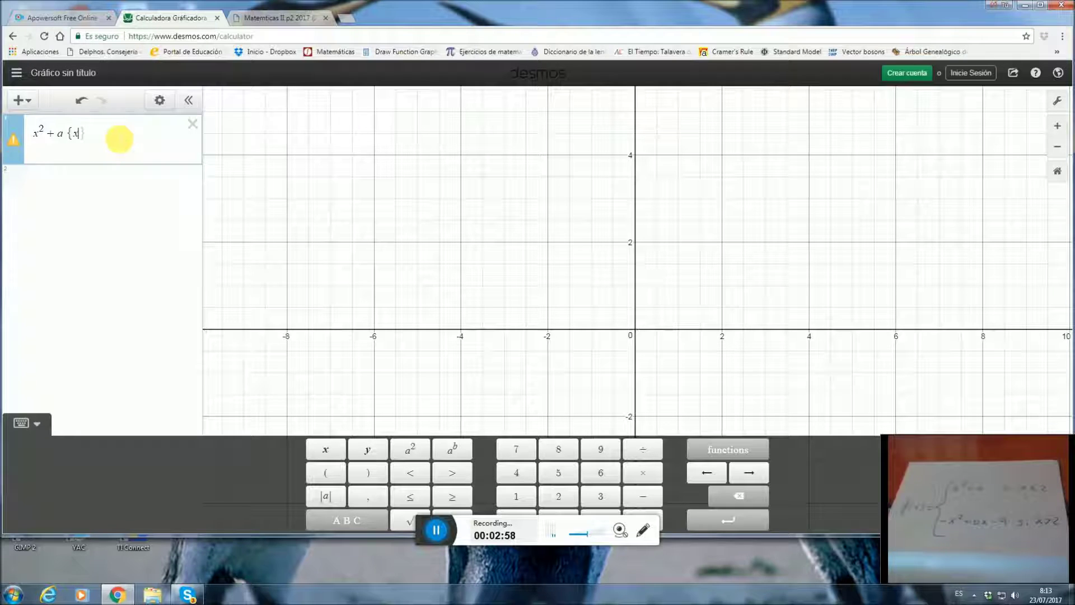
pyautogui.click(420, 497)
pyautogui.write('2')
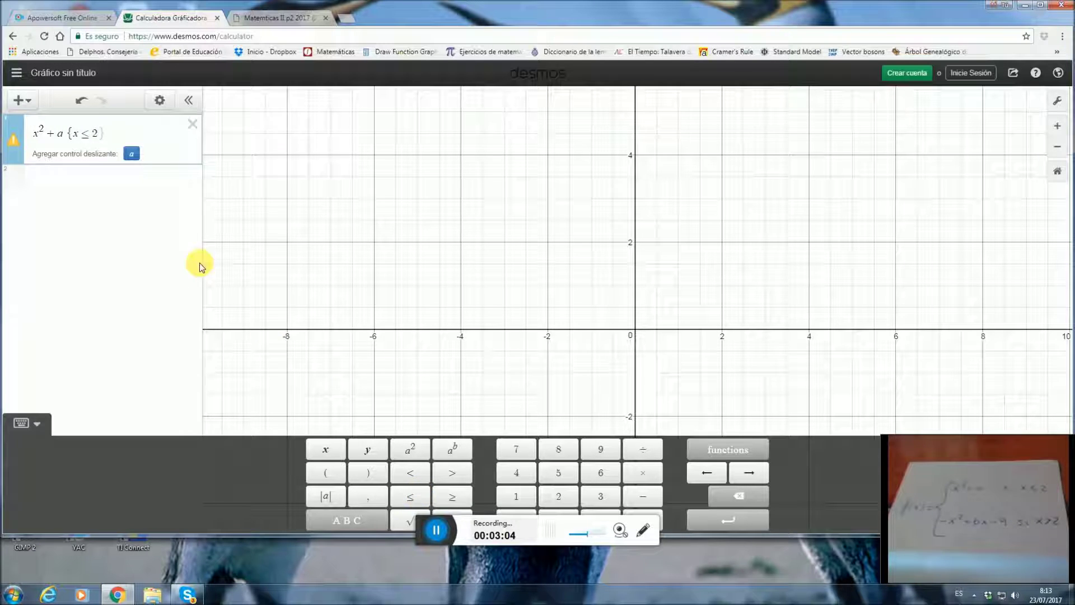
pyautogui.click(133, 154)
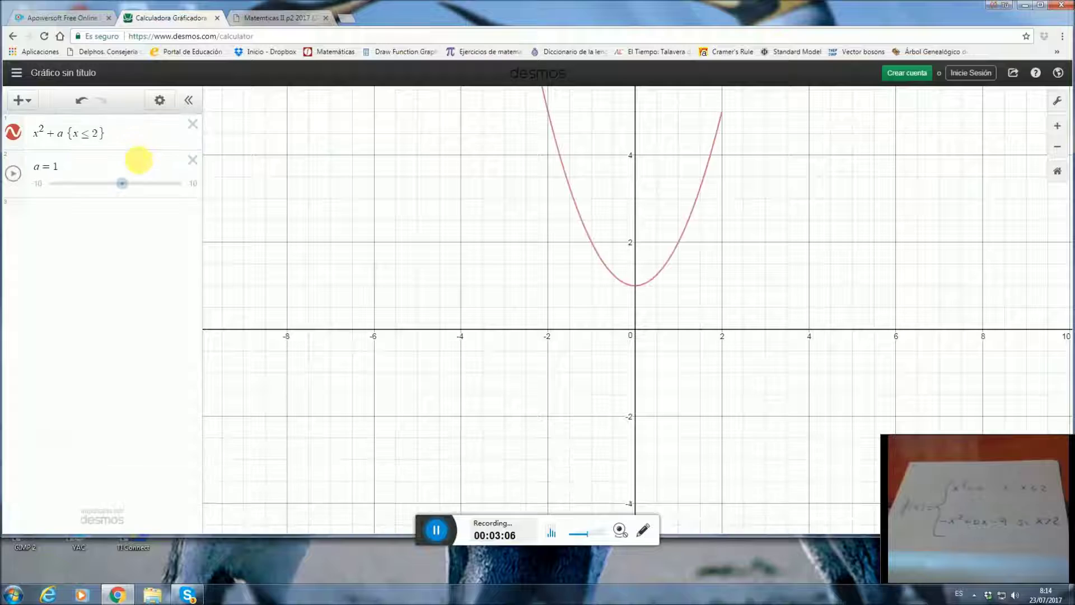
# Enter -x^2+bx-9 {x>2} as a new expression and add a slider for b
pyautogui.click(131, 219)
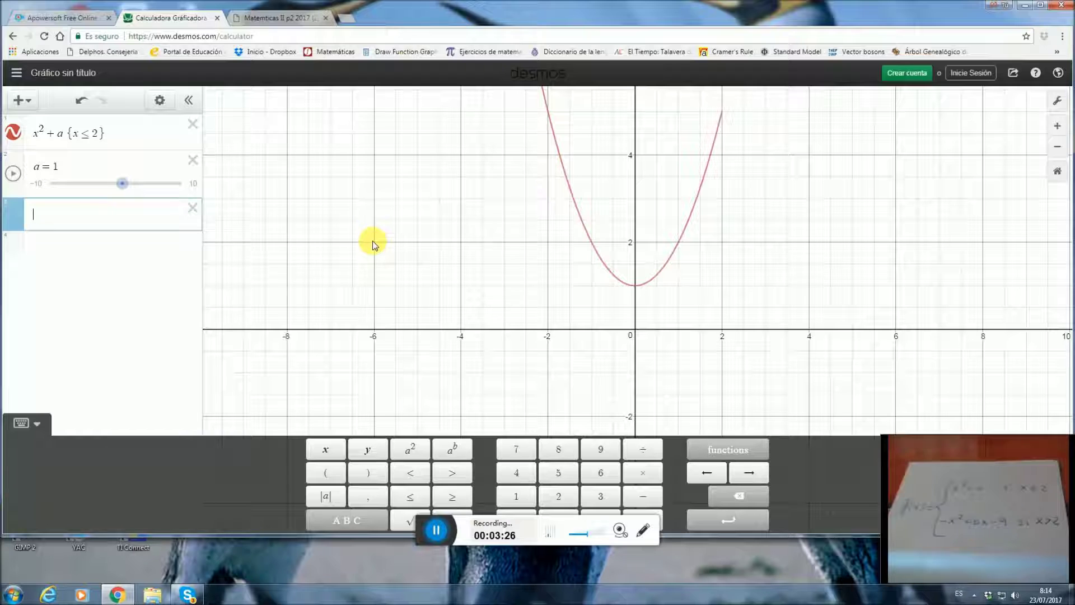
pyautogui.write('-x^2')
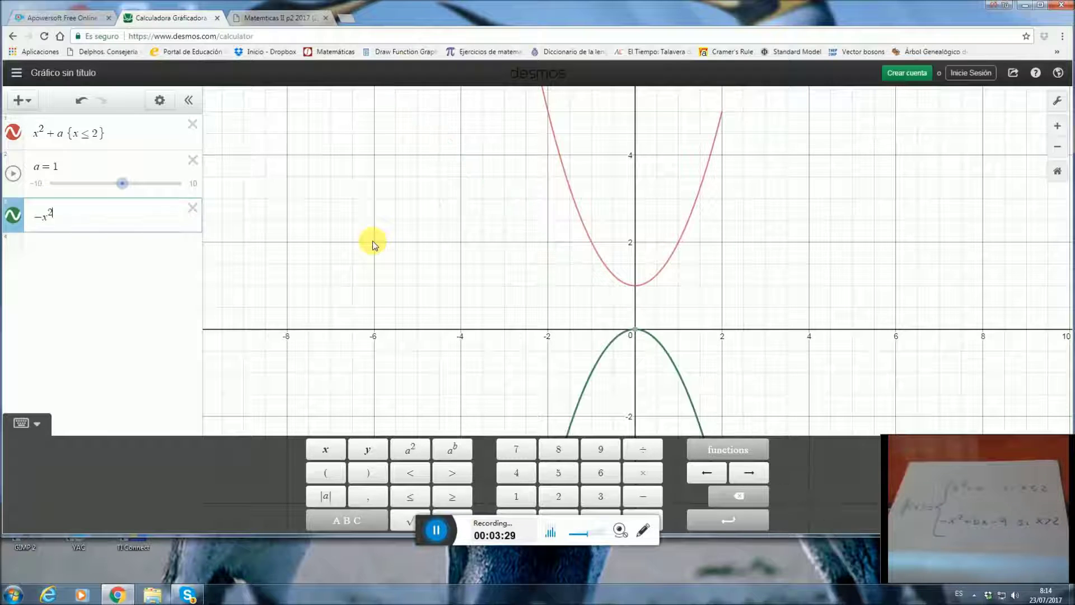
pyautogui.write('+bx')
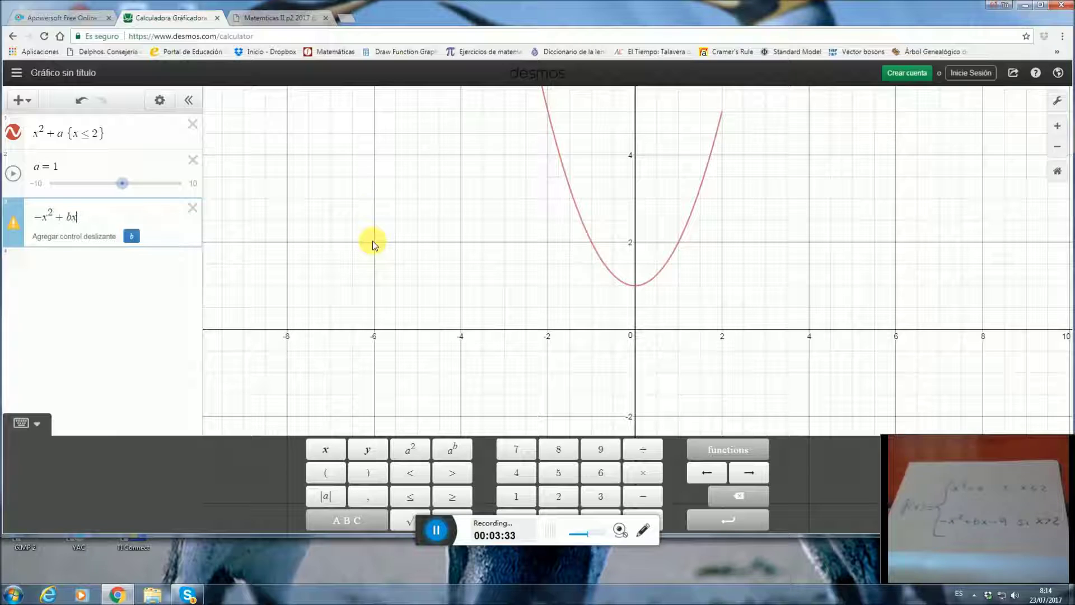
pyautogui.write('-9')
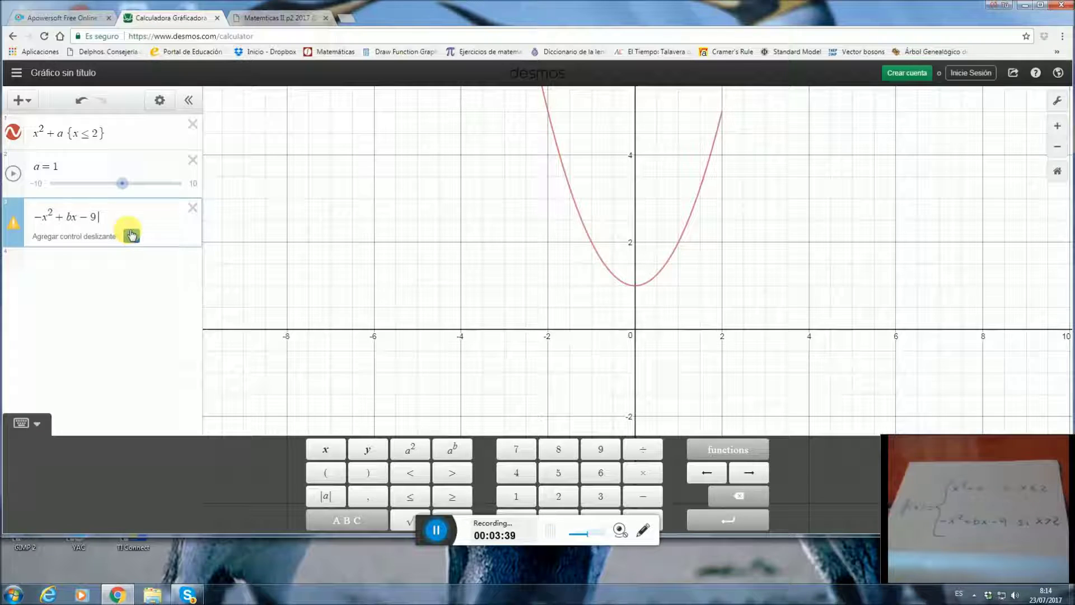
pyautogui.write('{x> 2')
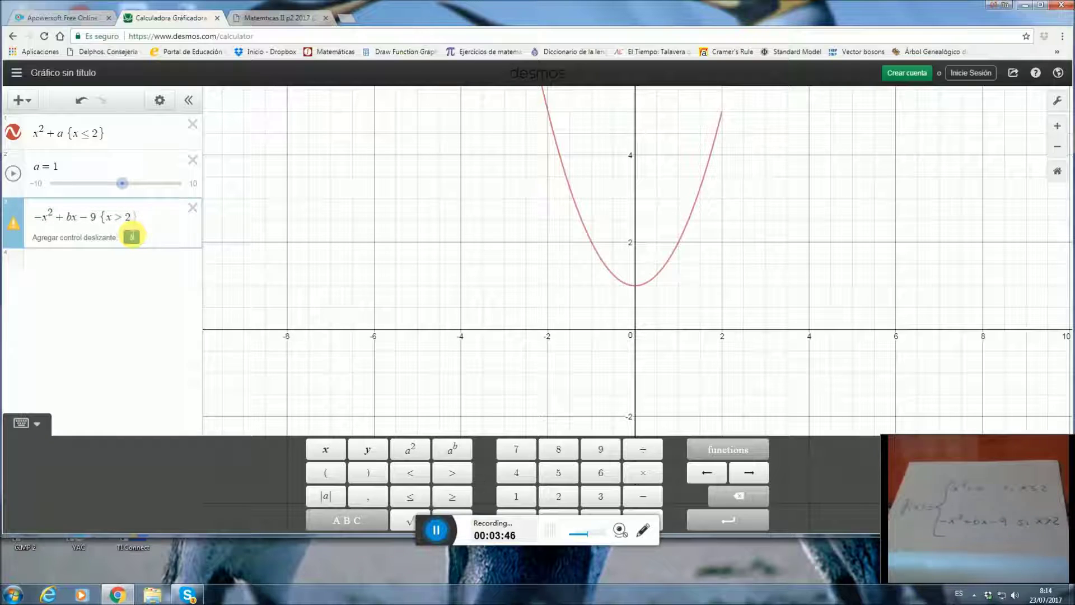
pyautogui.click(131, 236)
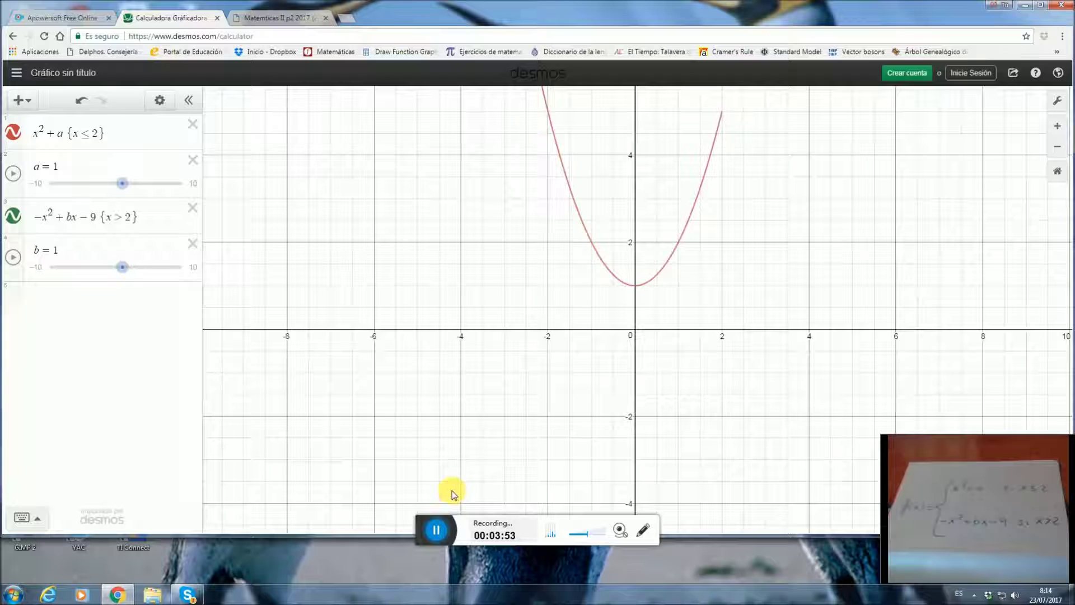
pyautogui.click(436, 530)
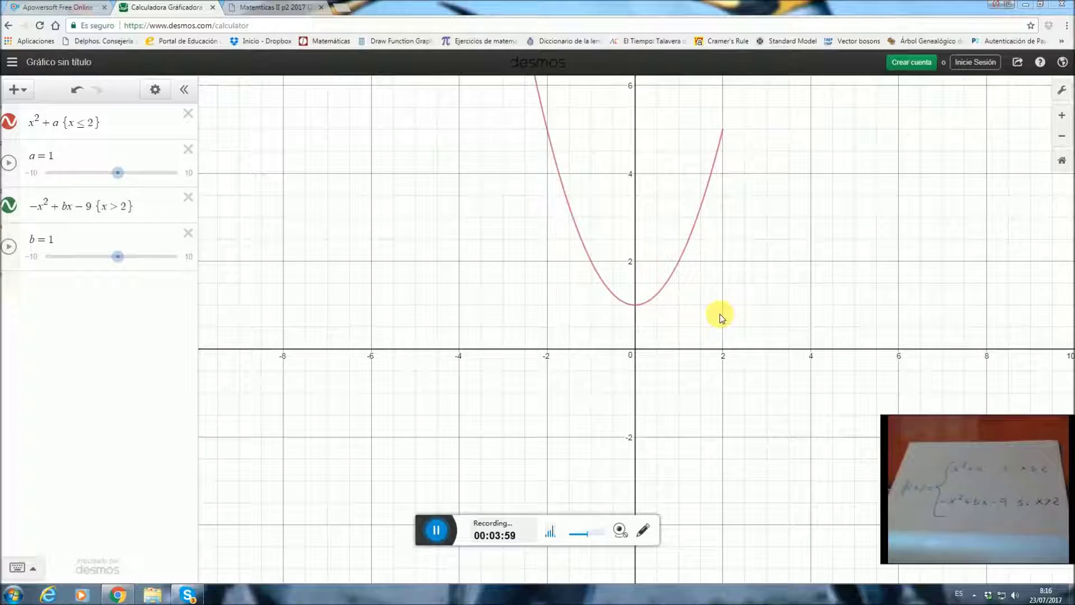
# Bring both branches of the function into view, and set the parameters to a = -9 and b = 4
pyautogui.scroll(-5, 718, 339)
pyautogui.scroll(-3, 719, 341)
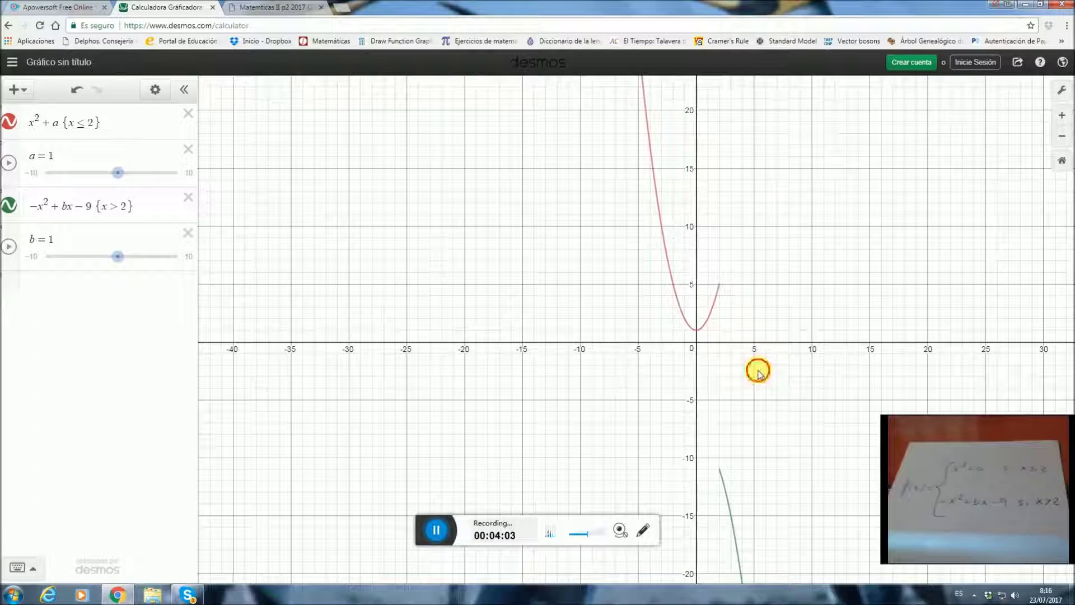
pyautogui.moveTo(758, 373); pyautogui.dragTo(737, 328)
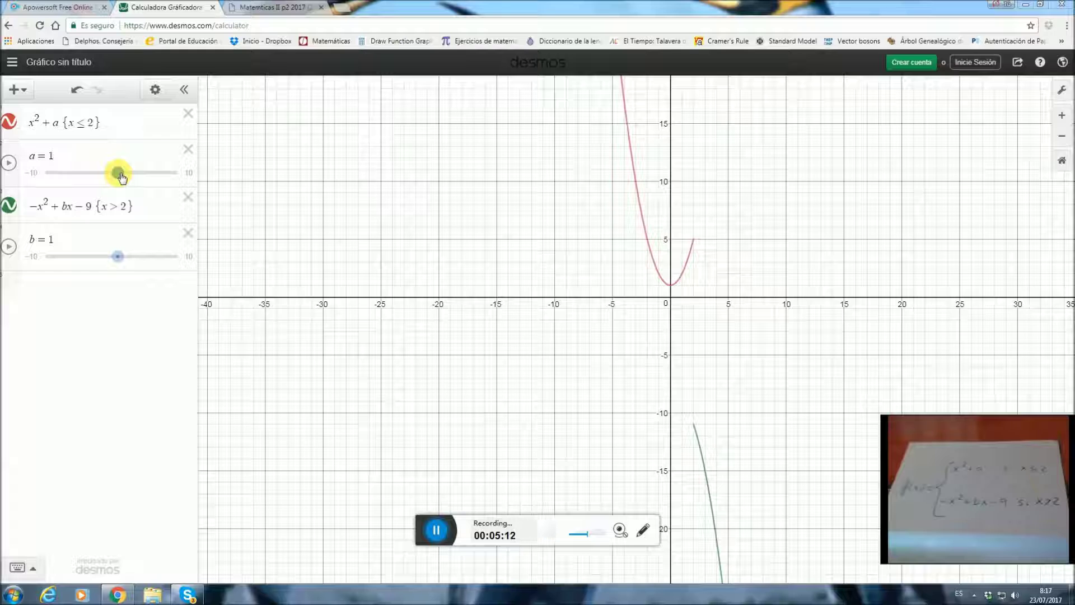
pyautogui.moveTo(122, 177); pyautogui.dragTo(56, 179)
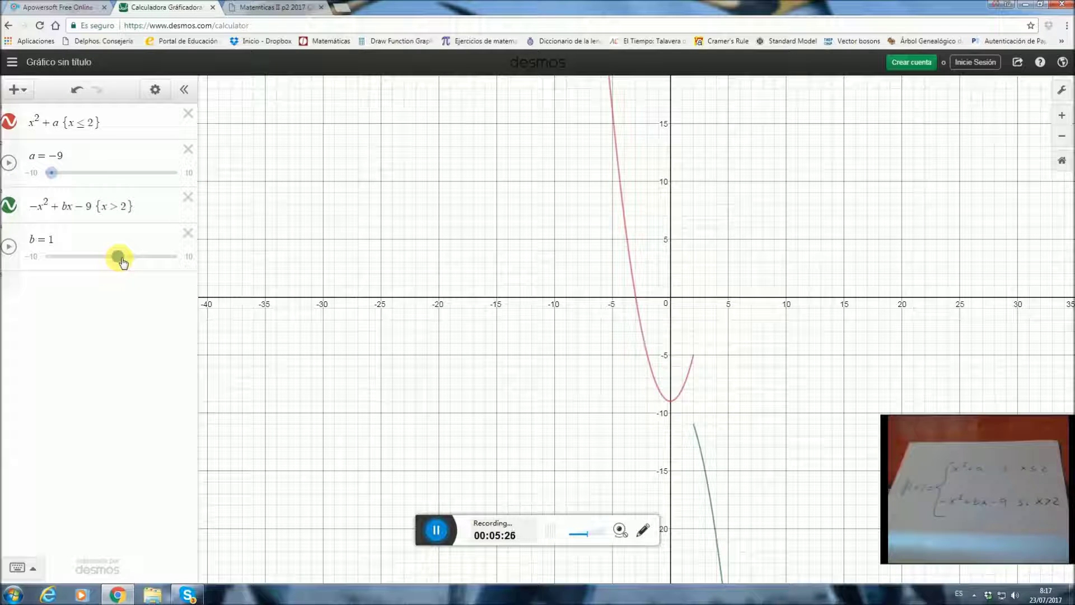
pyautogui.moveTo(123, 261); pyautogui.dragTo(144, 261)
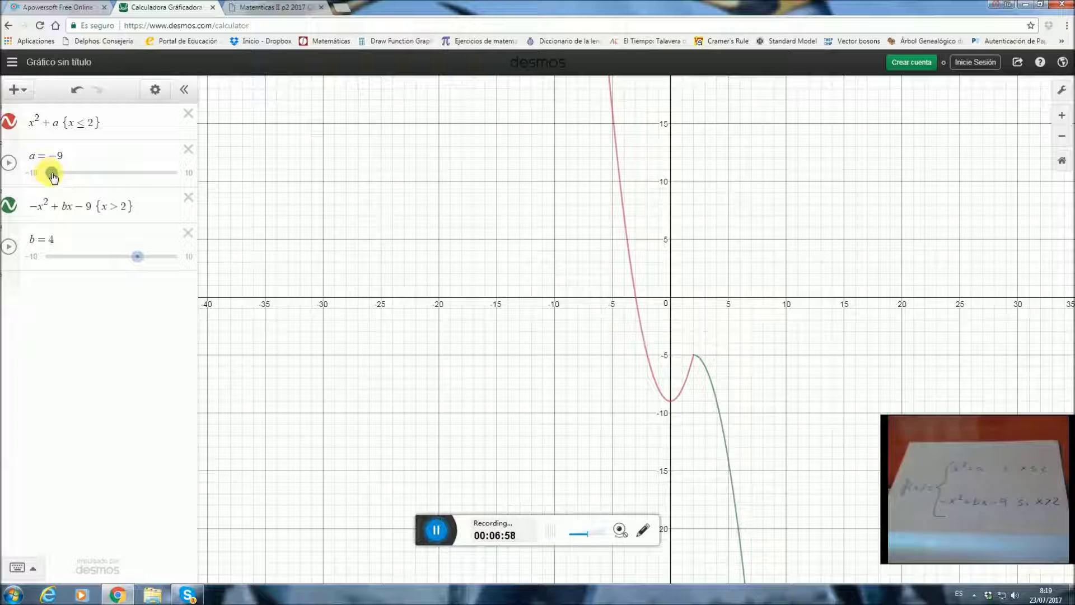
# Try the parameter values a = -3 with b = 7, and a = -1 with b = 8
pyautogui.moveTo(54, 177); pyautogui.dragTo(93, 176)
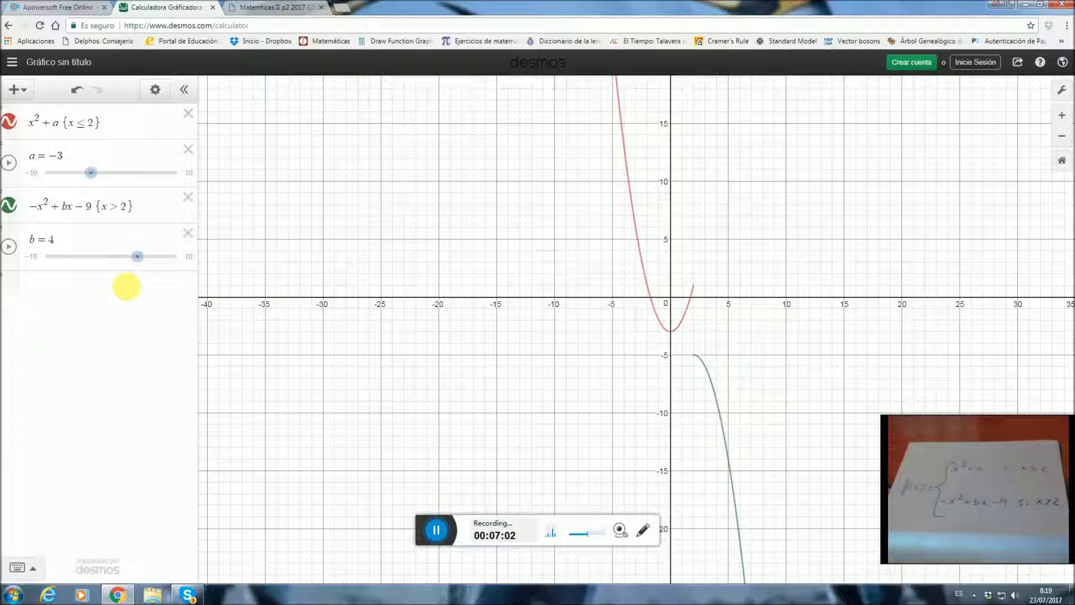
pyautogui.moveTo(140, 259); pyautogui.dragTo(158, 258)
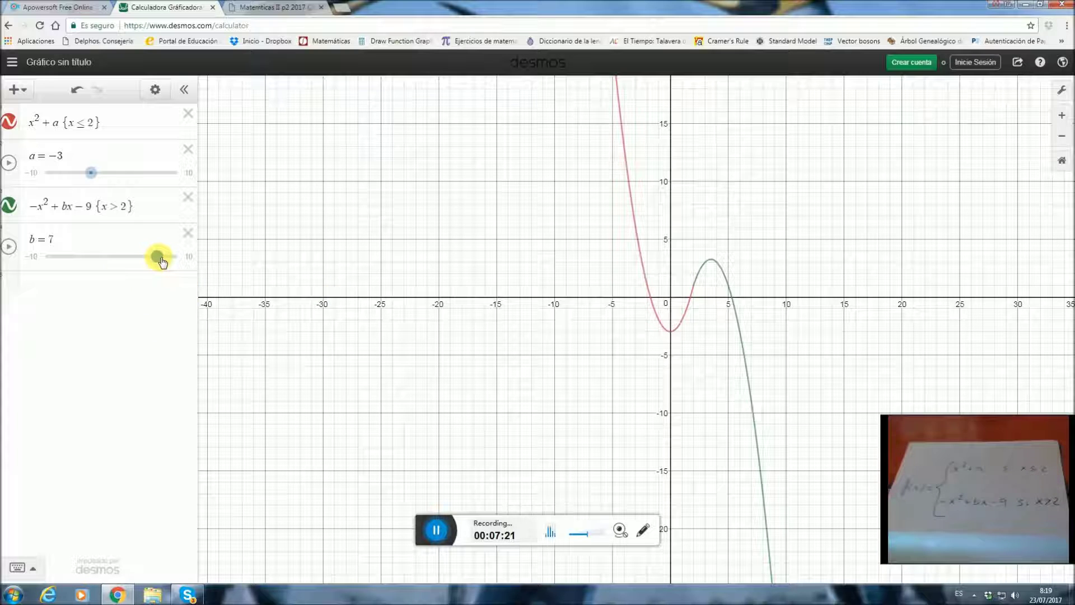
pyautogui.moveTo(162, 262); pyautogui.dragTo(167, 263)
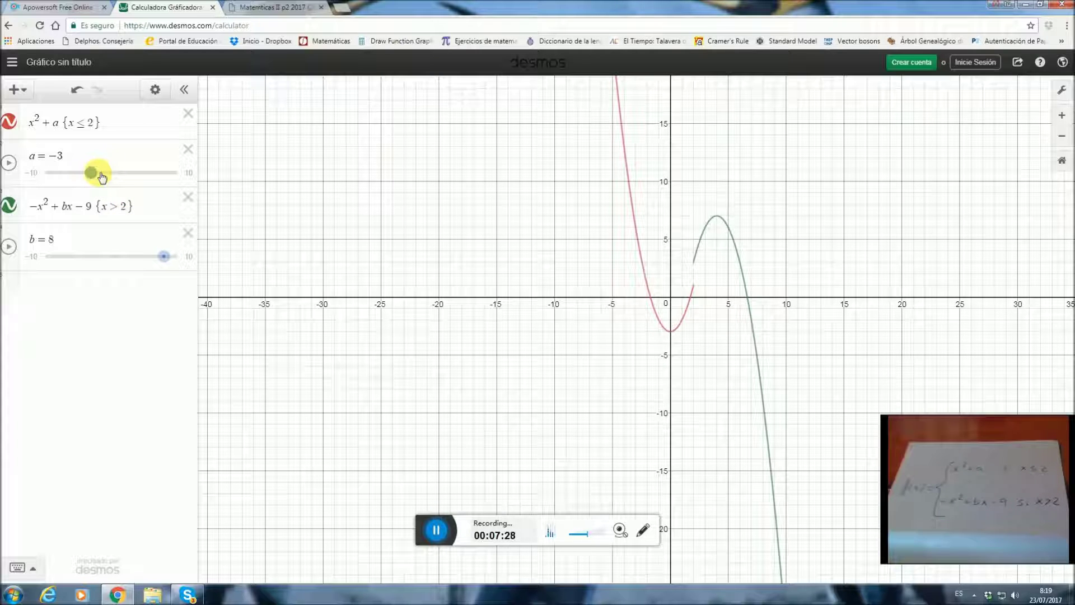
pyautogui.moveTo(93, 176)
pyautogui.mouseDown()
pyautogui.moveTo(79, 175)
pyautogui.moveTo(107, 175)
pyautogui.mouseUp()
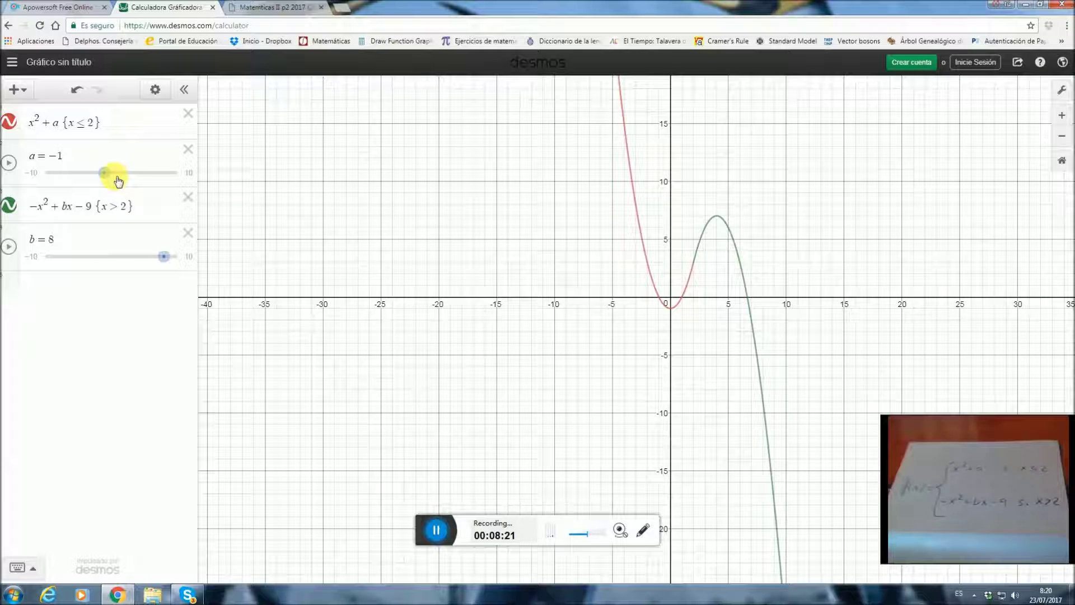
# Try the parameter values a = -5 with b = 6
pyautogui.moveTo(104, 172); pyautogui.dragTo(78, 173)
pyautogui.moveTo(165, 261); pyautogui.dragTo(150, 258)
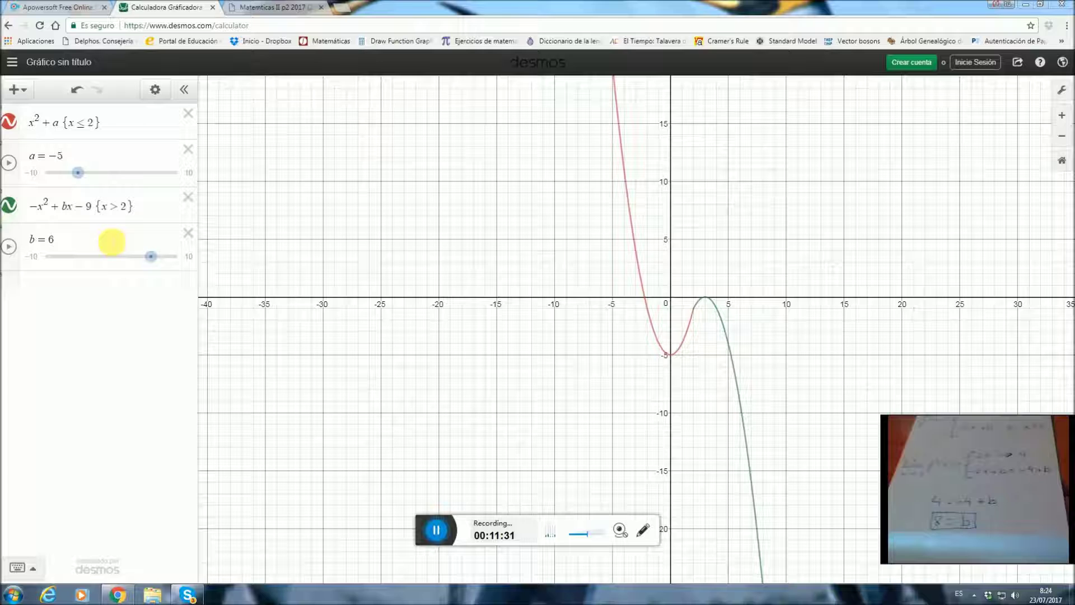
# Set parameter b to 8 and parameter a to -1
pyautogui.moveTo(156, 258); pyautogui.dragTo(164, 257)
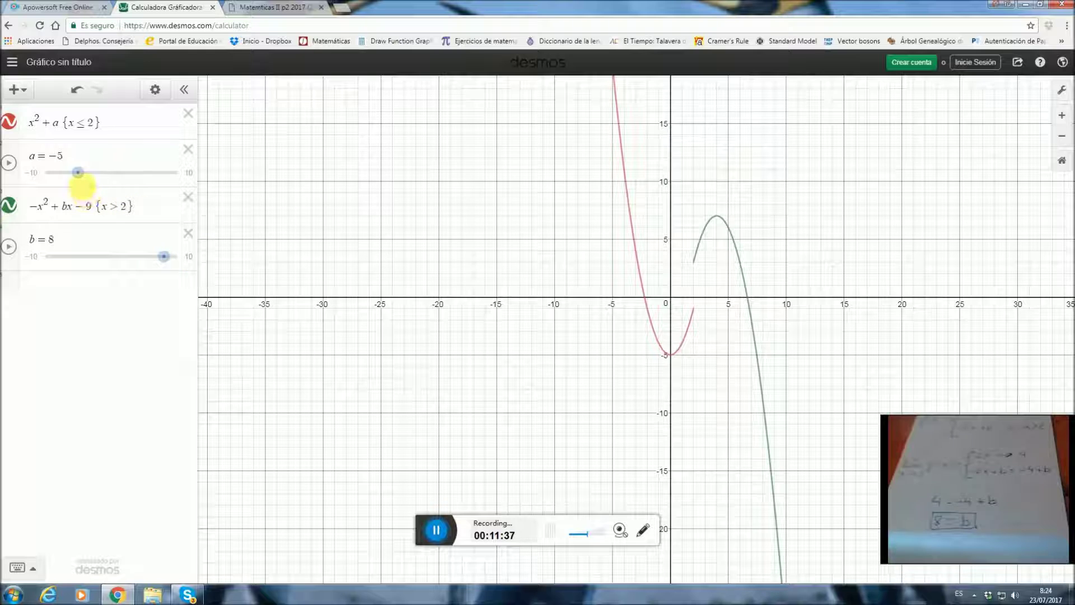
pyautogui.moveTo(81, 172); pyautogui.dragTo(108, 173)
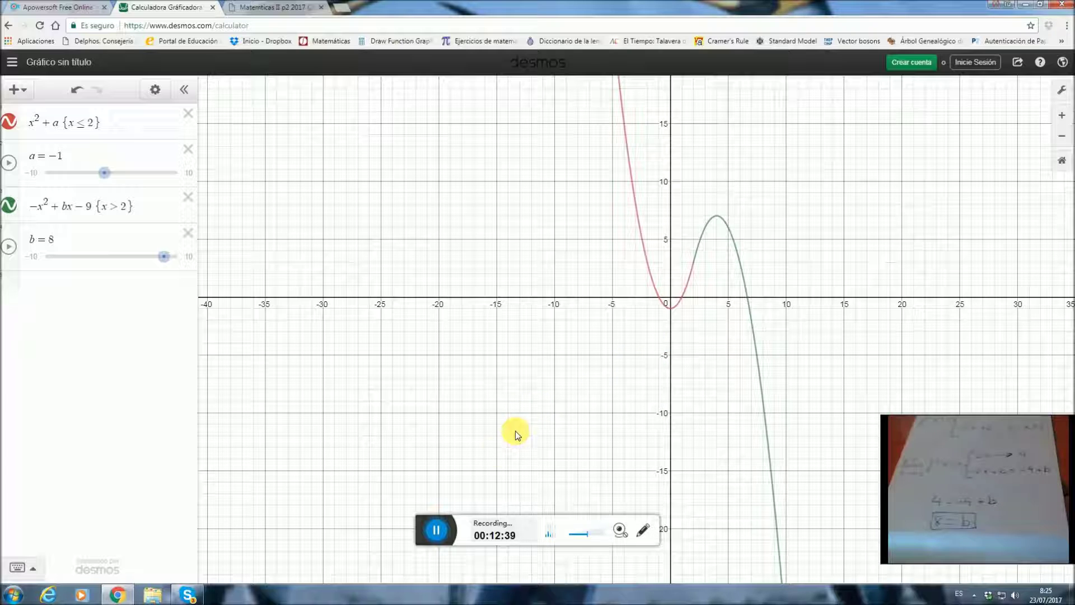
# Read part b of exercise 1A in the exam PDF and return to the Desmos graph
pyautogui.click(436, 530)
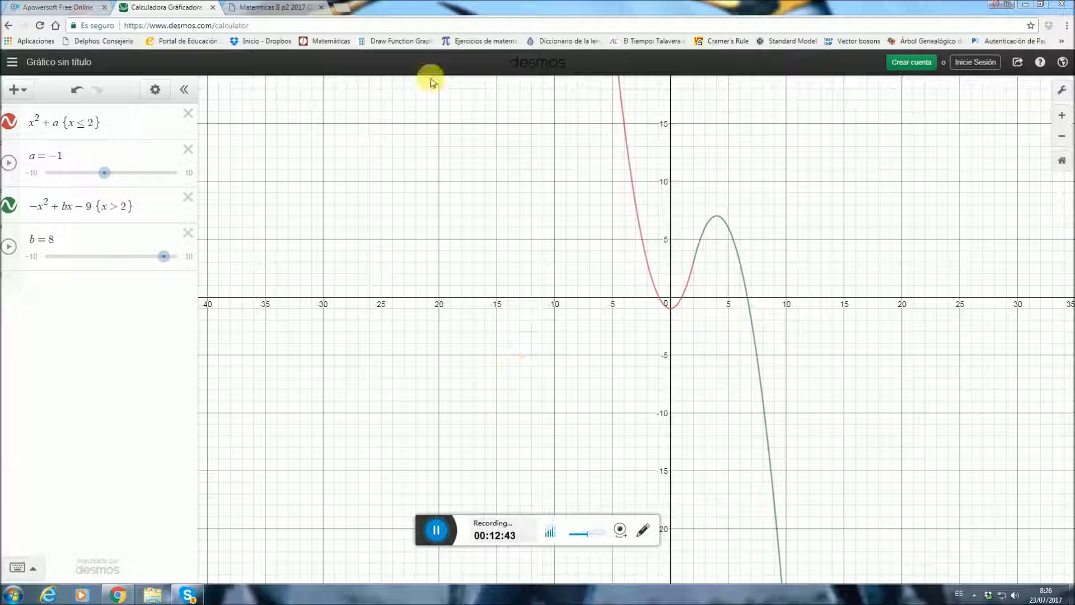
pyautogui.click(267, 8)
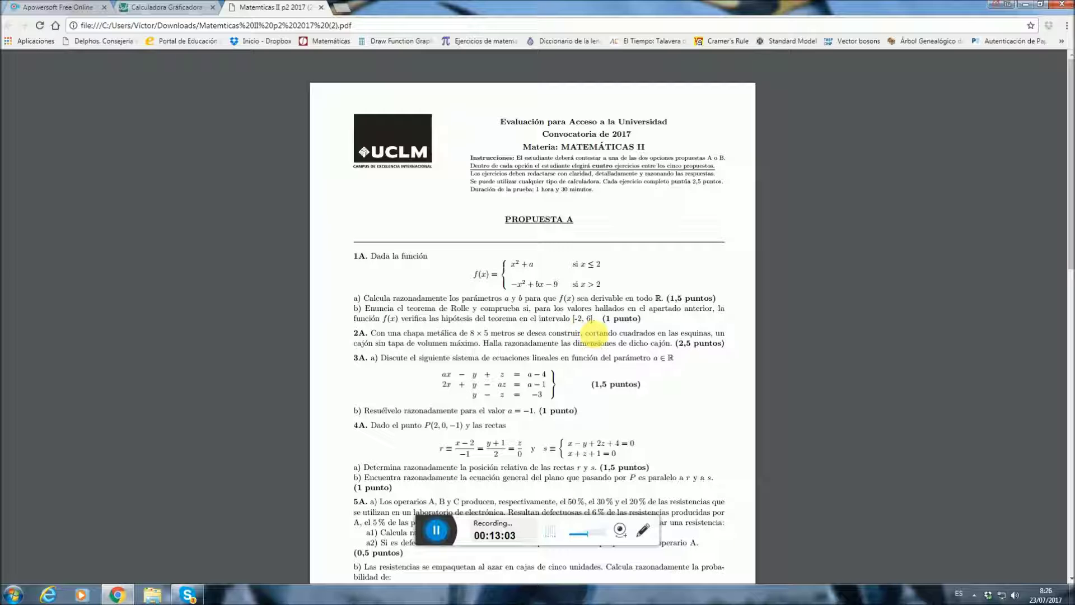
pyautogui.click(170, 9)
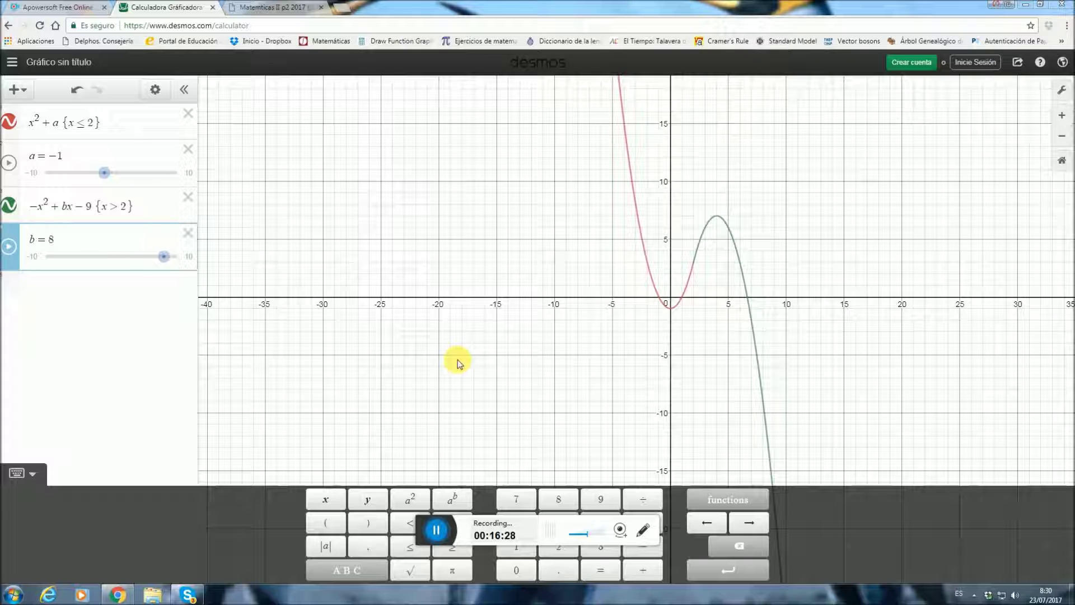
# Highlight the x^2+a branch on the graph, followed by the -x^2+bx-9 branch
pyautogui.click(648, 263)
pyautogui.click(647, 263)
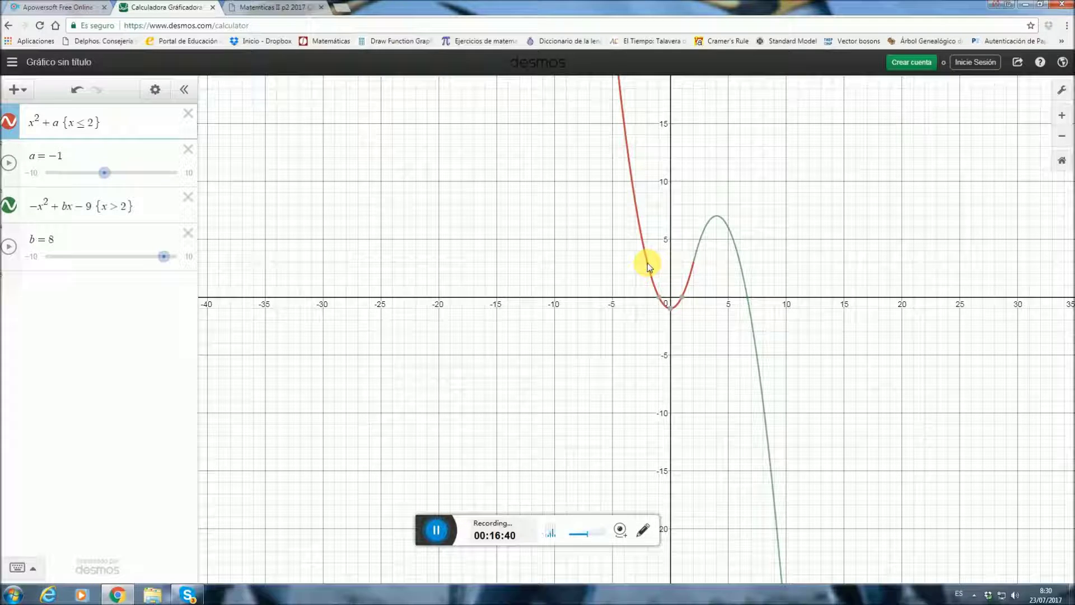
pyautogui.click(741, 265)
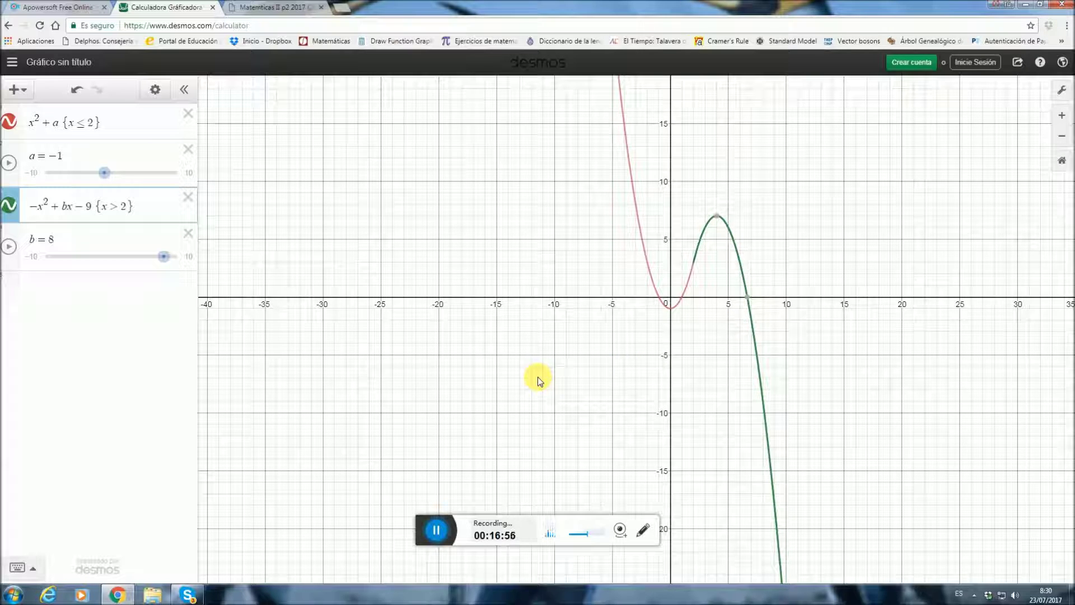
# Label the coordinates of the minimum of the x^2+a branch and the maximum of the -x^2+bx-9 branch
pyautogui.click(671, 311)
pyautogui.click(671, 310)
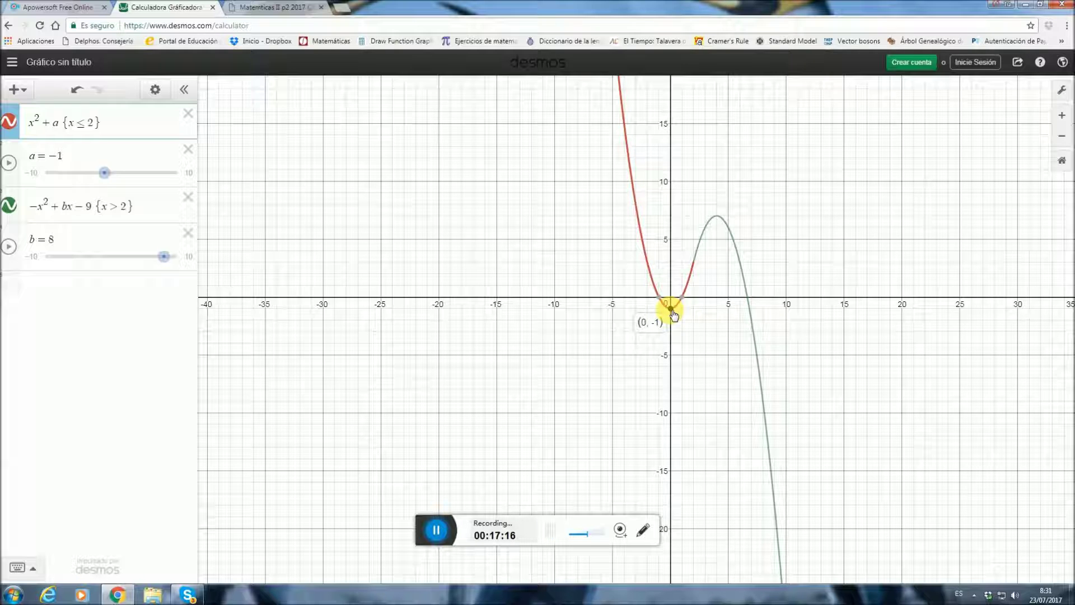
pyautogui.click(718, 221)
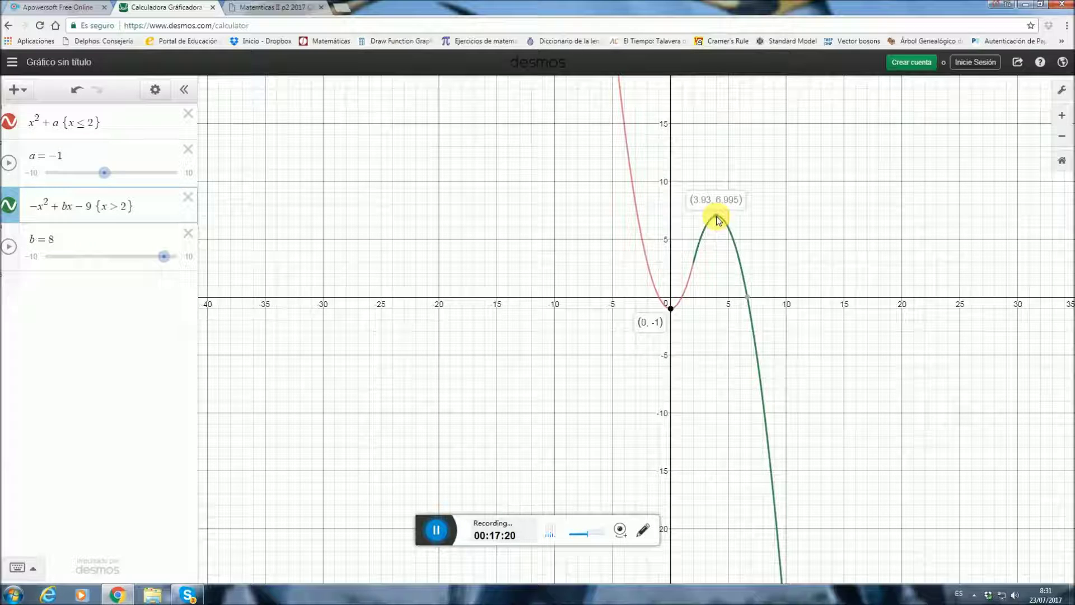
pyautogui.click(716, 217)
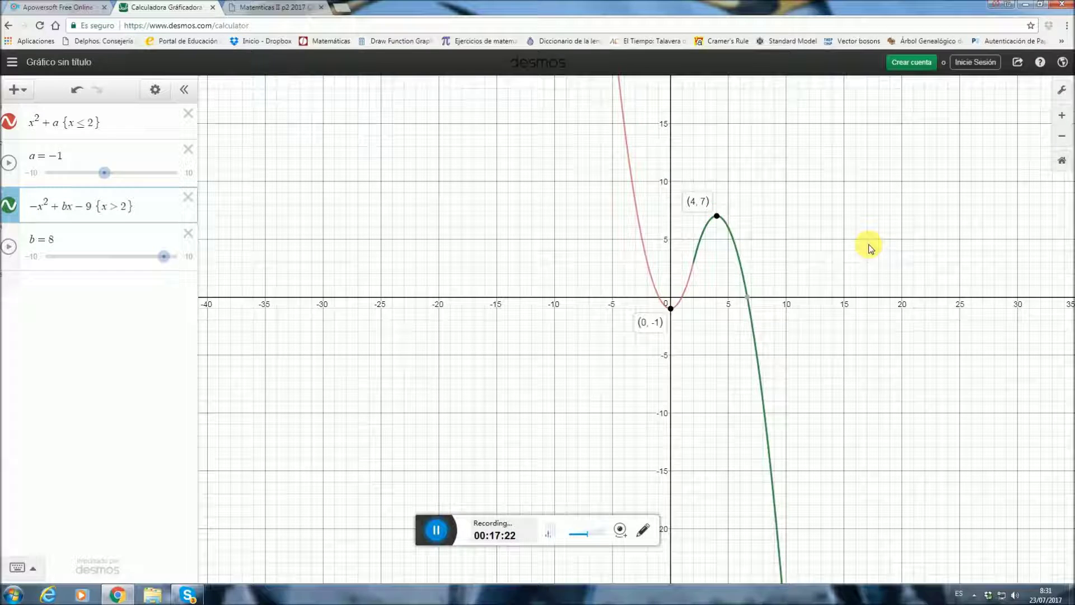